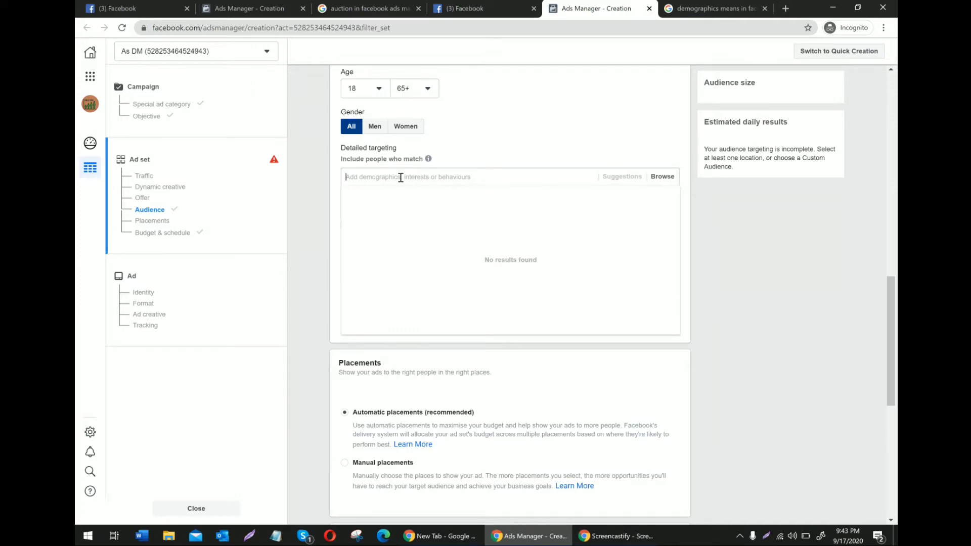
- Add the Digital marketing interest, the Online-Marketing field of study and the Online advertising interest to the detailed targeting
type("digital marketing")
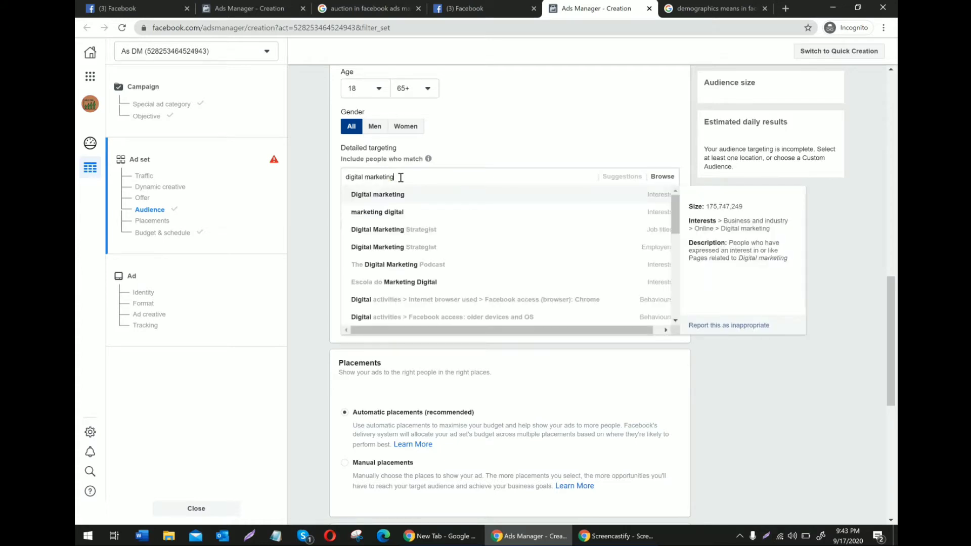
left_click(401, 204)
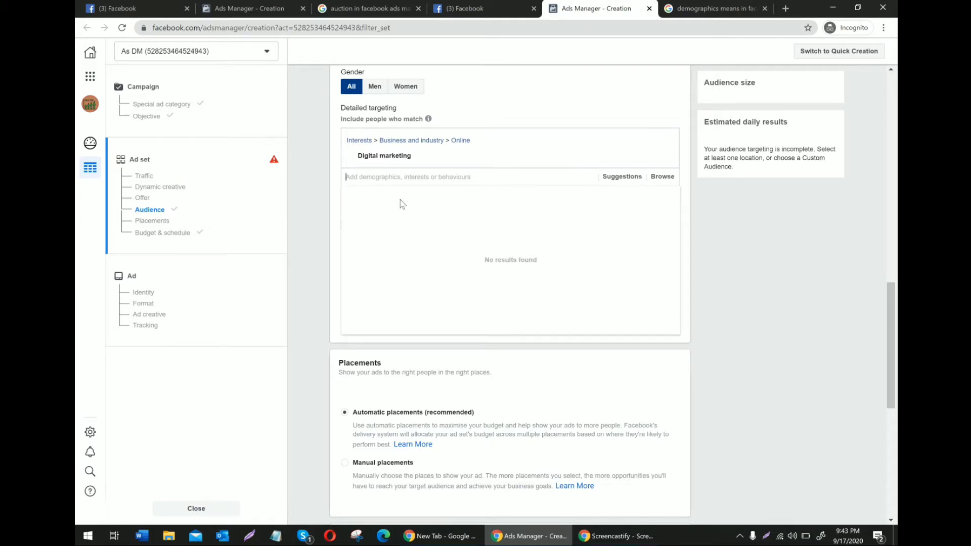
type("online m")
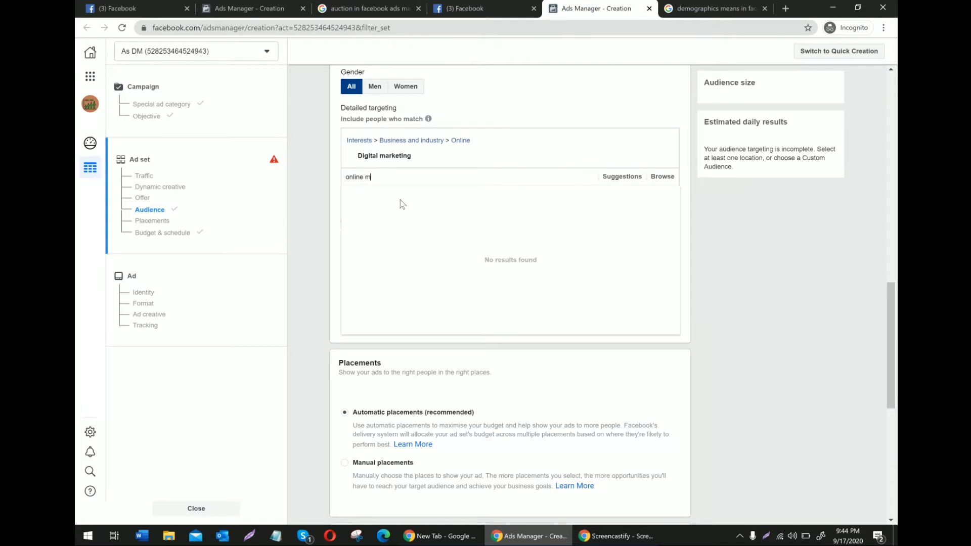
type("arketing")
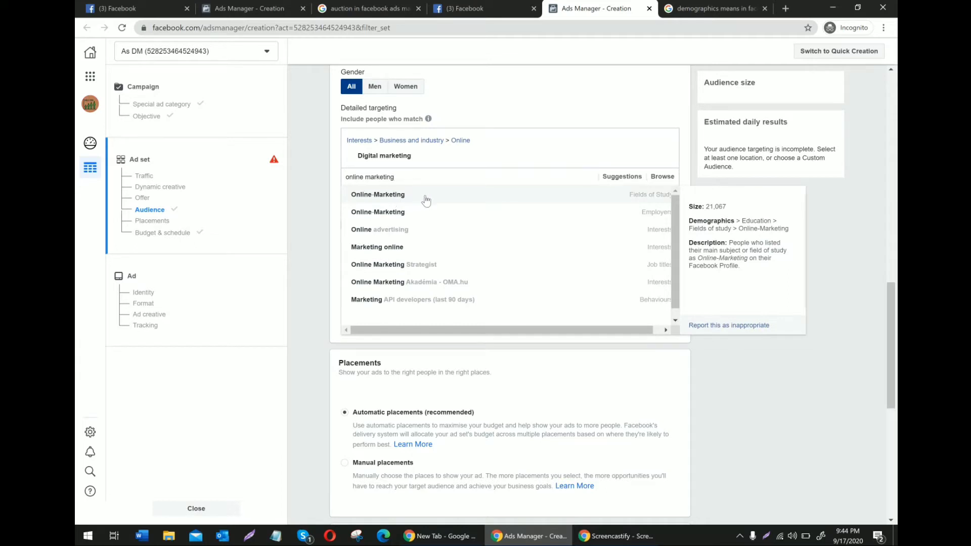
left_click(426, 199)
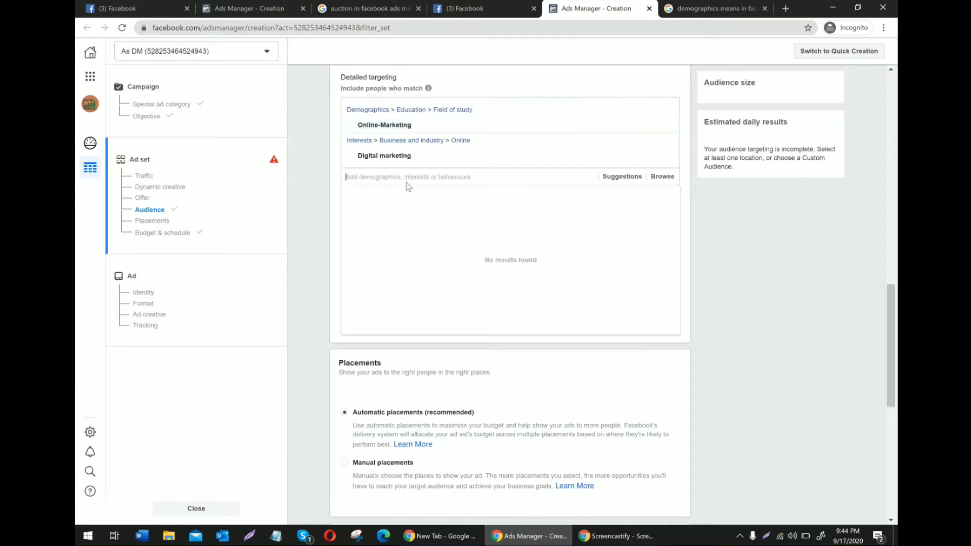
type("advertising")
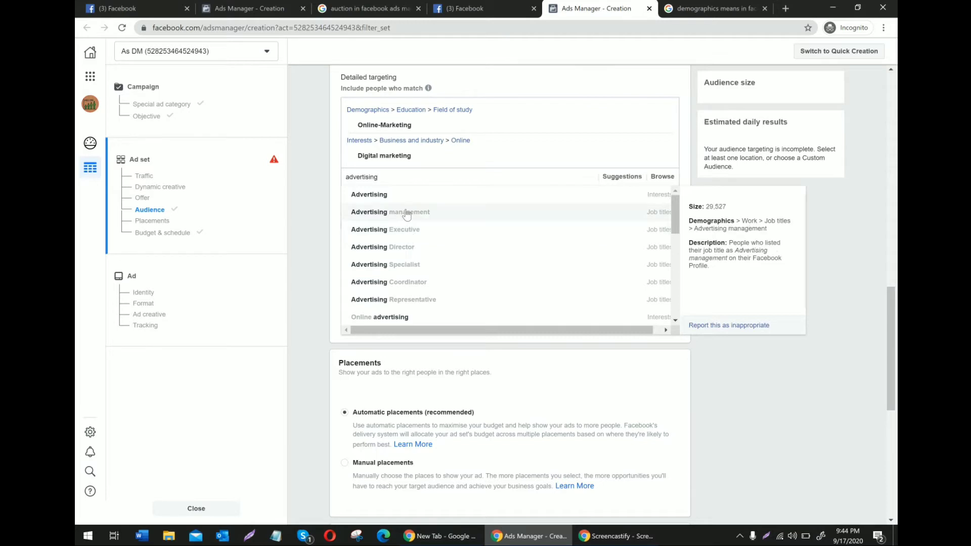
left_click(404, 318)
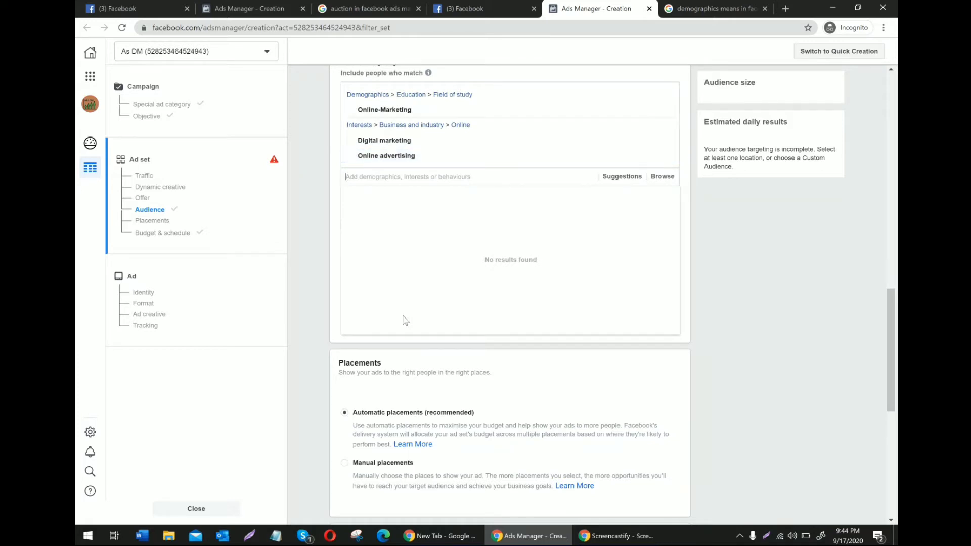
- Browse the detailed targeting categories and expand Education within Demographics
left_click(659, 179)
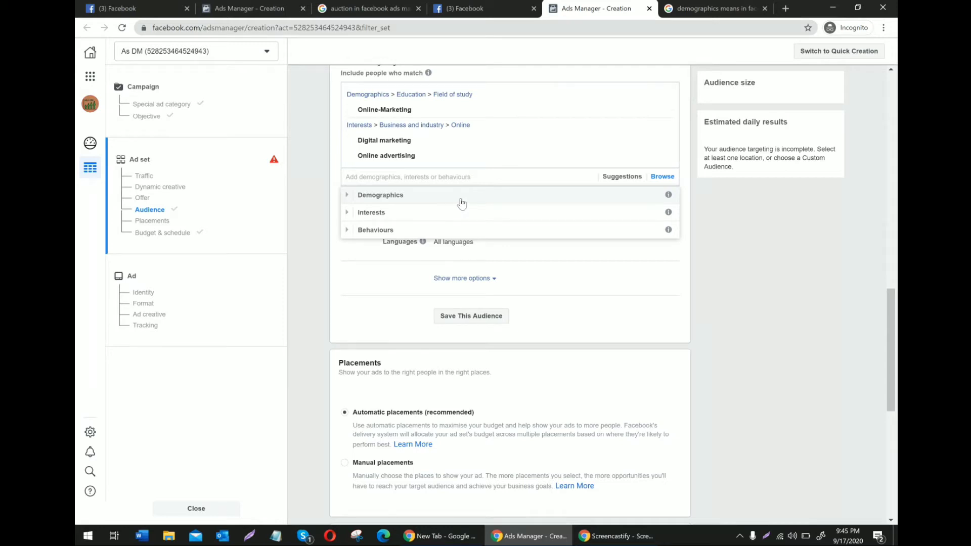
left_click(461, 203)
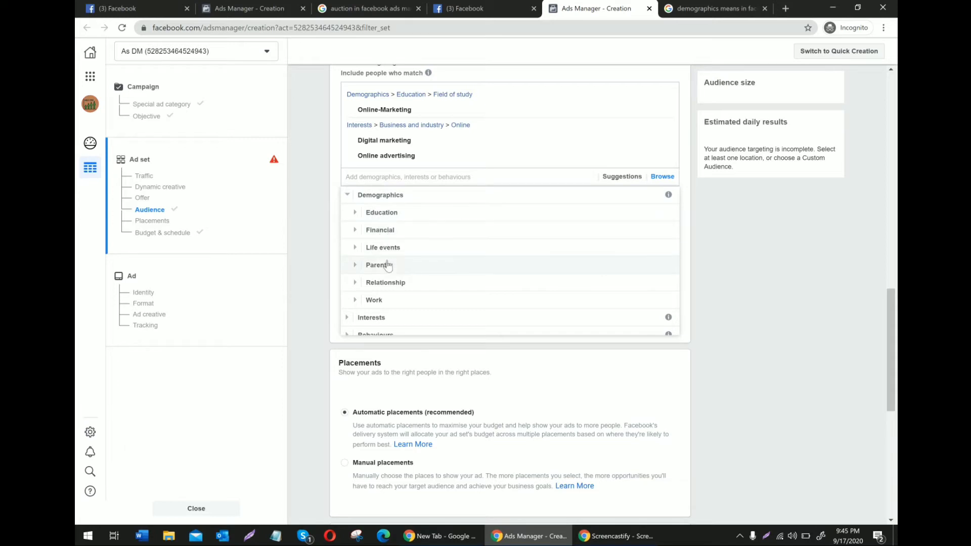
left_click(391, 216)
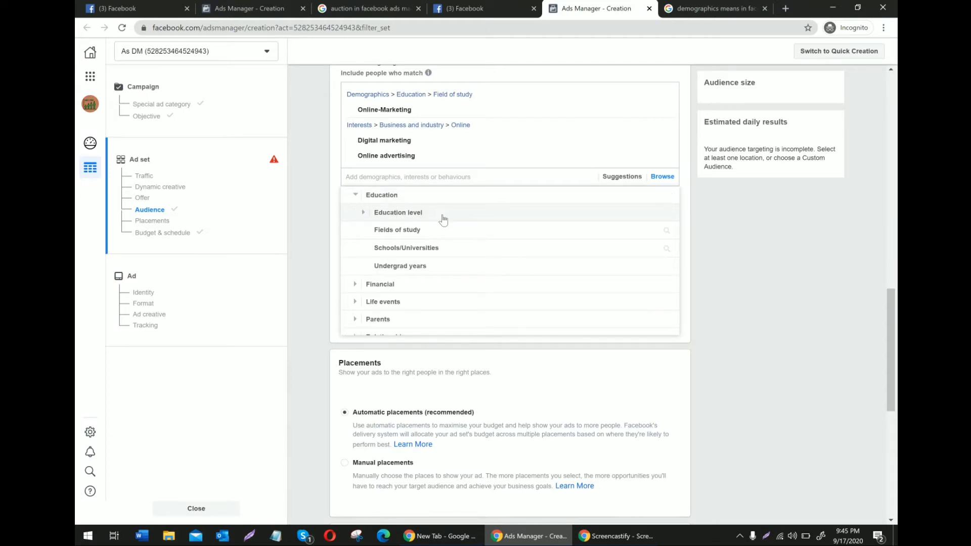
- Search Schools/Universities for "dyal singh colleage", clear the search and return to the Education categories
left_click(447, 248)
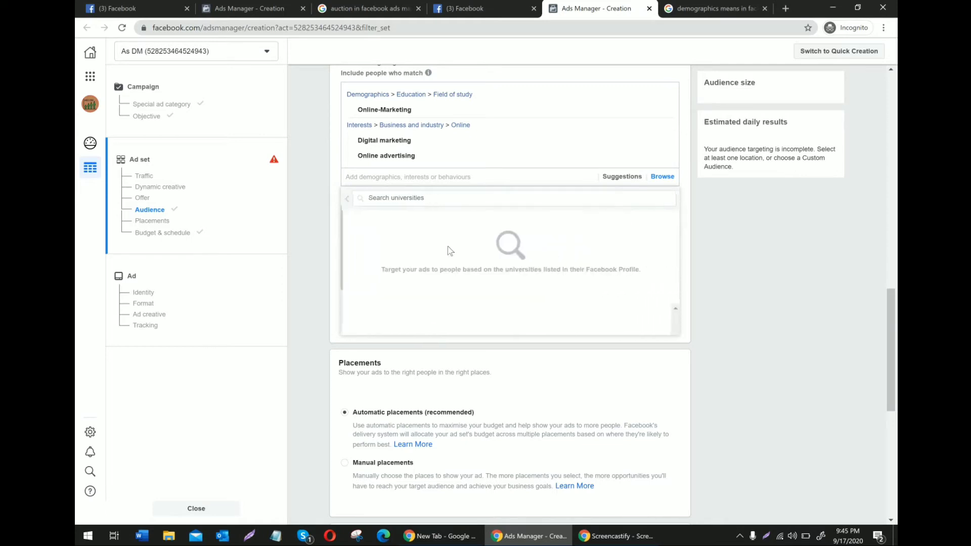
left_click(399, 198)
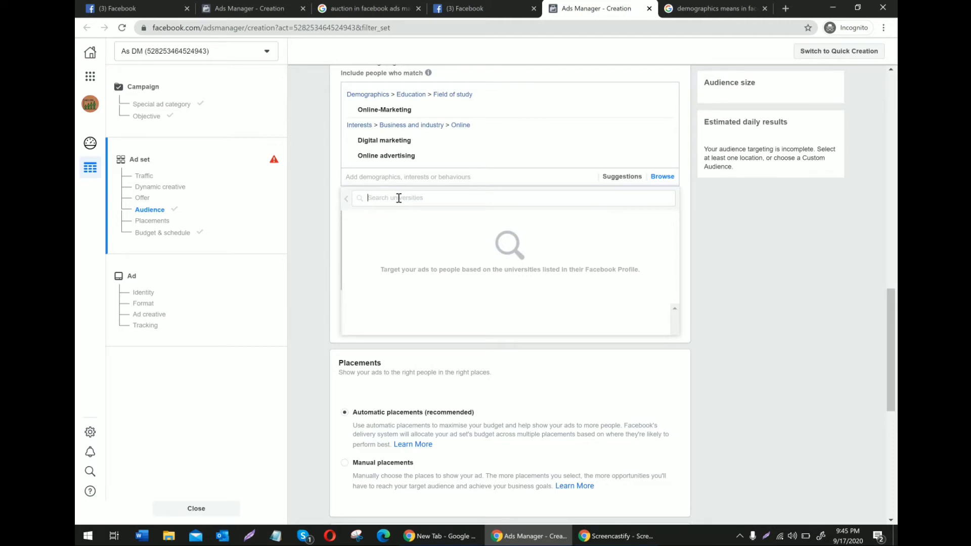
type("dyal singh colleage")
left_click_drag(434, 198, 367, 201)
key("BackSpace")
left_click(346, 198)
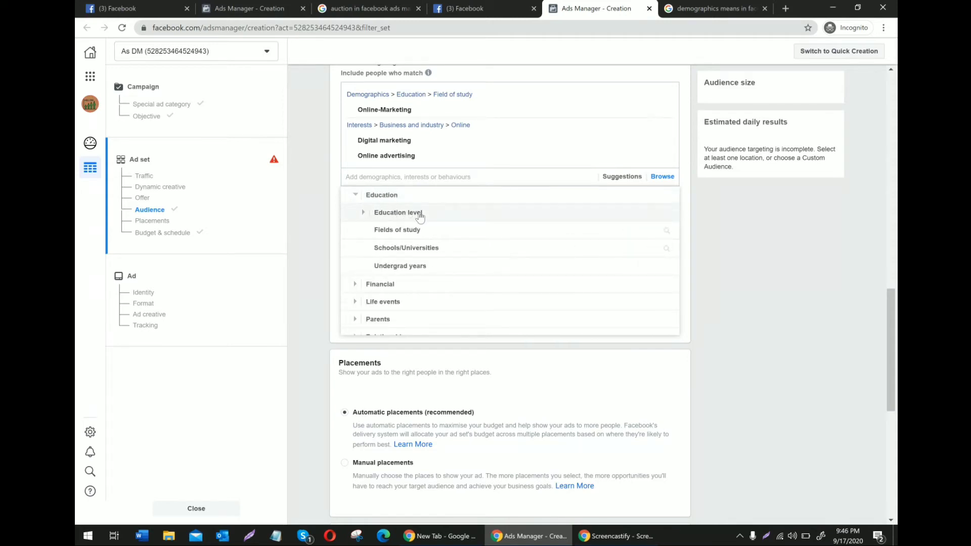
- Add the education levels At university and At high school to the detailed targeting
left_click(420, 215)
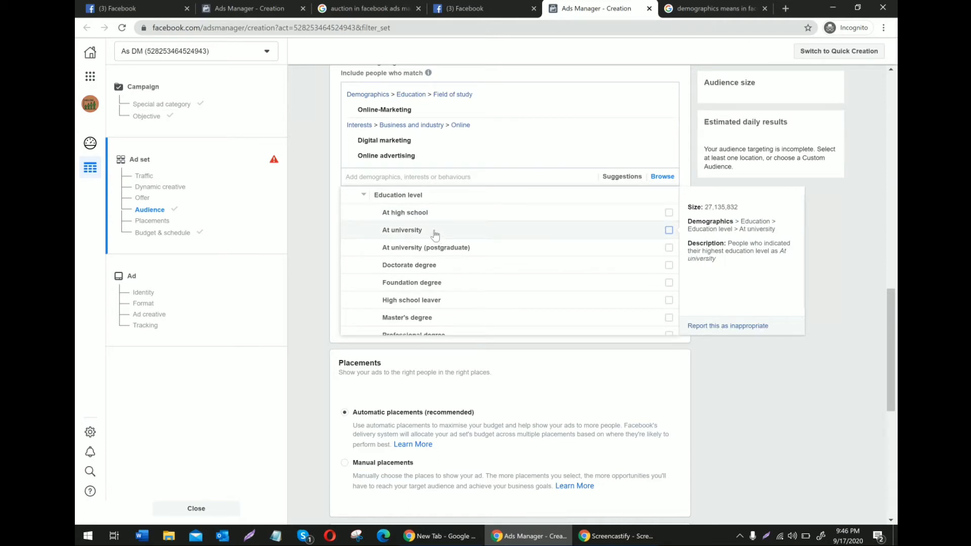
left_click(669, 231)
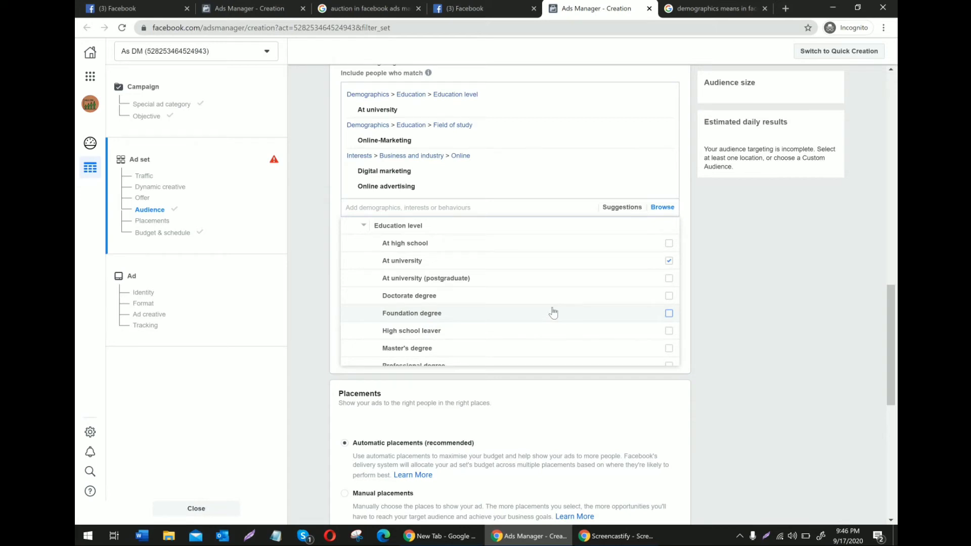
mouse_move(466, 346)
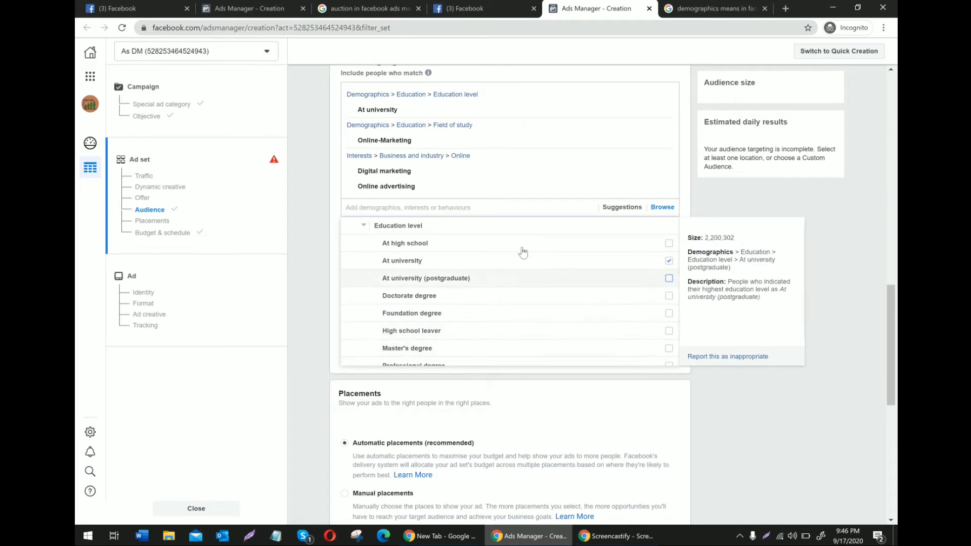
left_click(668, 244)
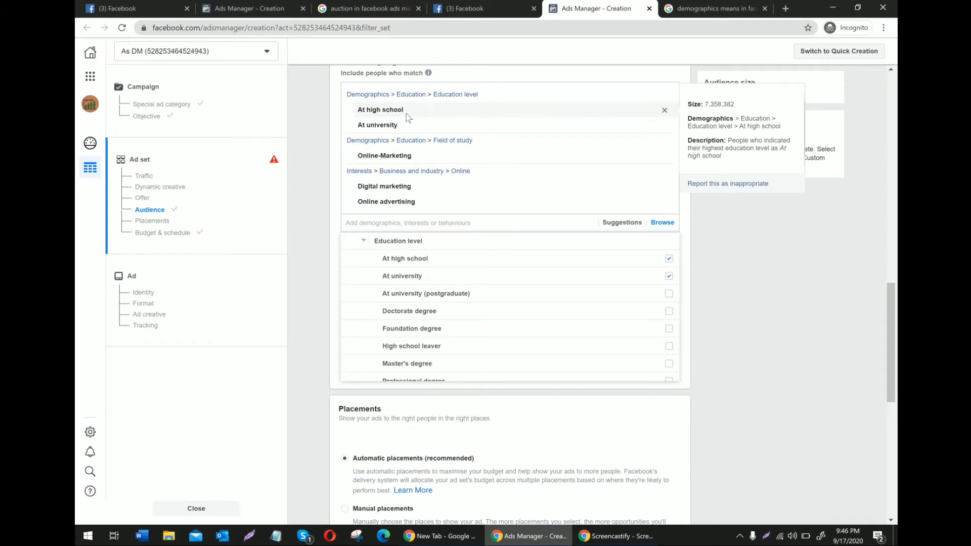
- Add Classical music to the detailed targeting from the Entertainment > Music interests and close the category list
left_click(665, 225)
left_click(665, 226)
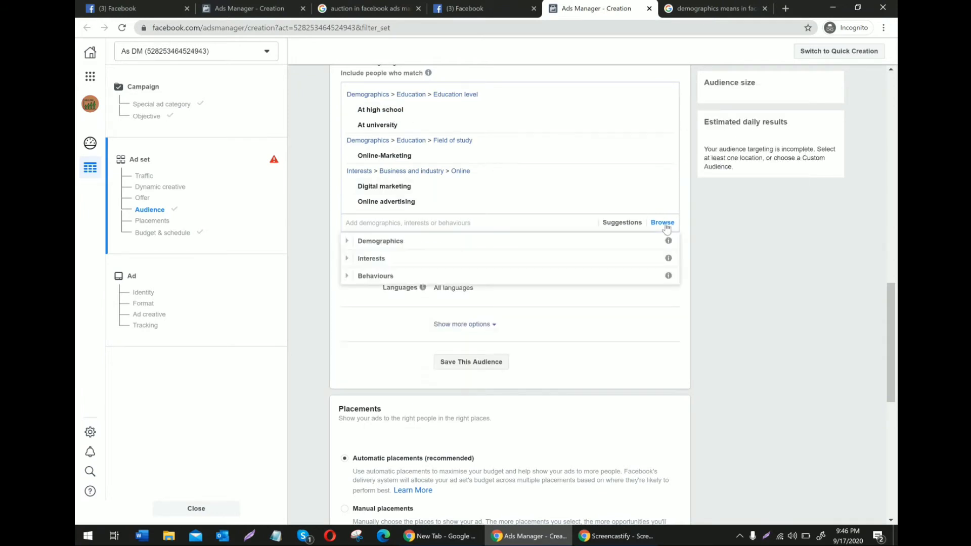
left_click(503, 264)
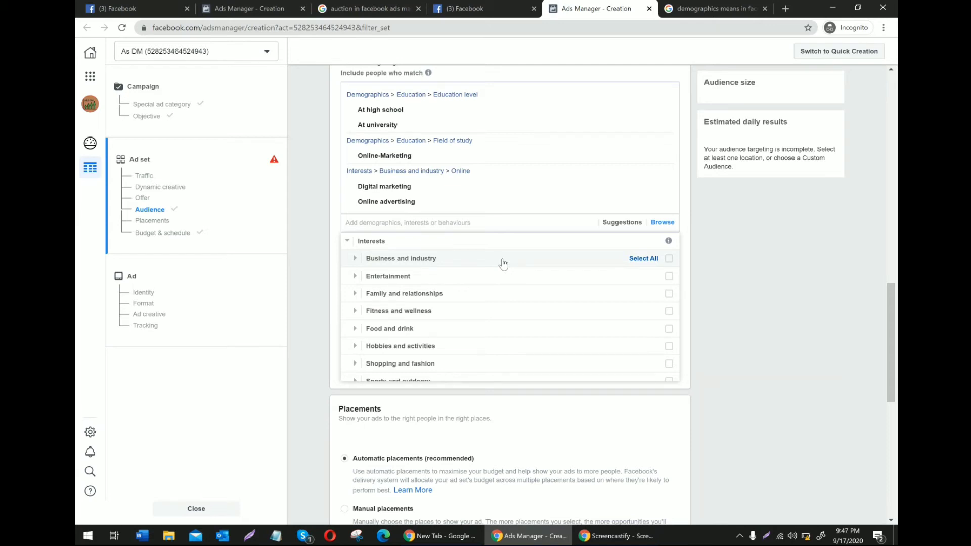
left_click(419, 277)
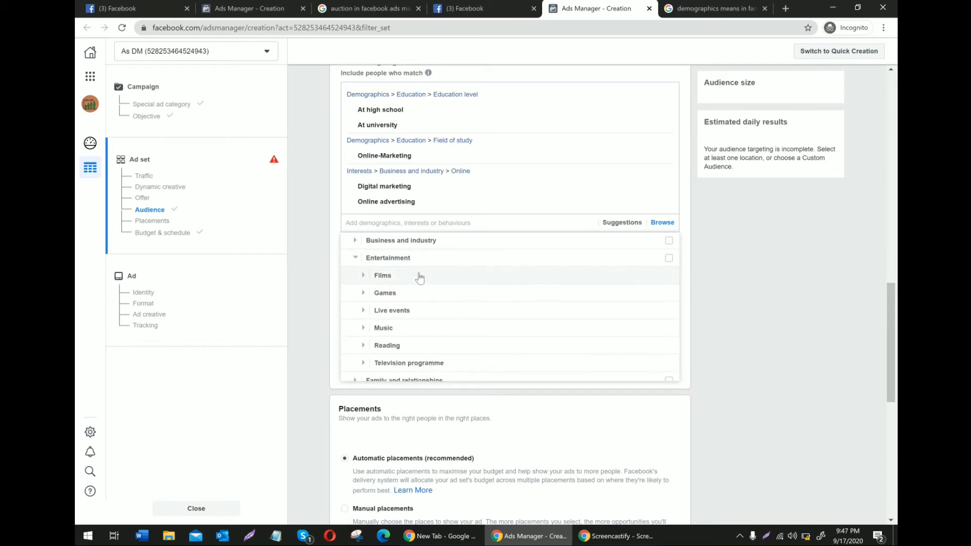
scroll(418, 275, "down", 1)
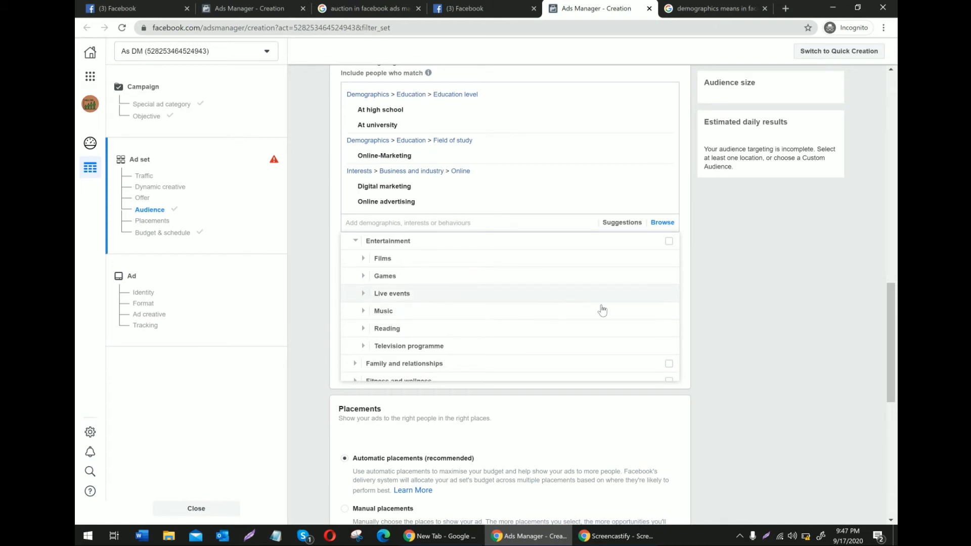
left_click(620, 315)
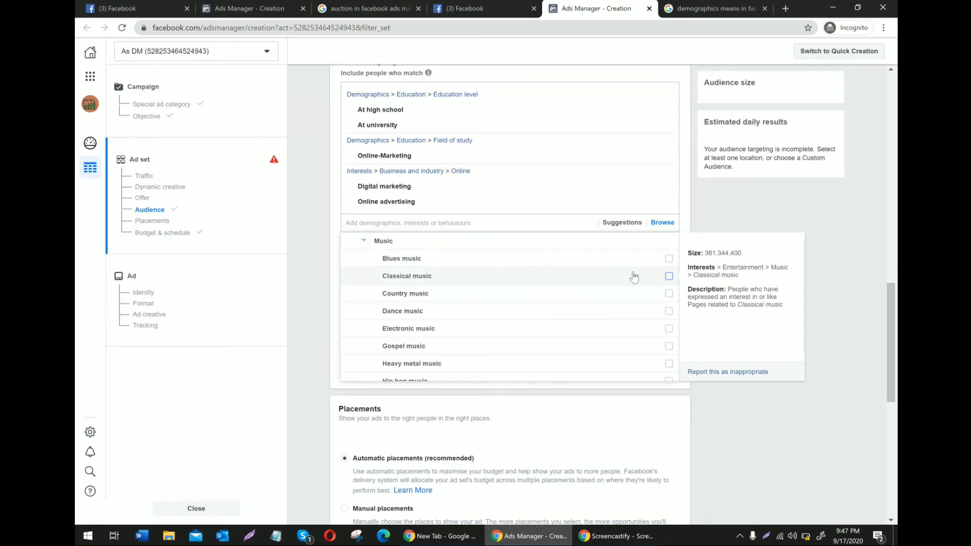
left_click(669, 277)
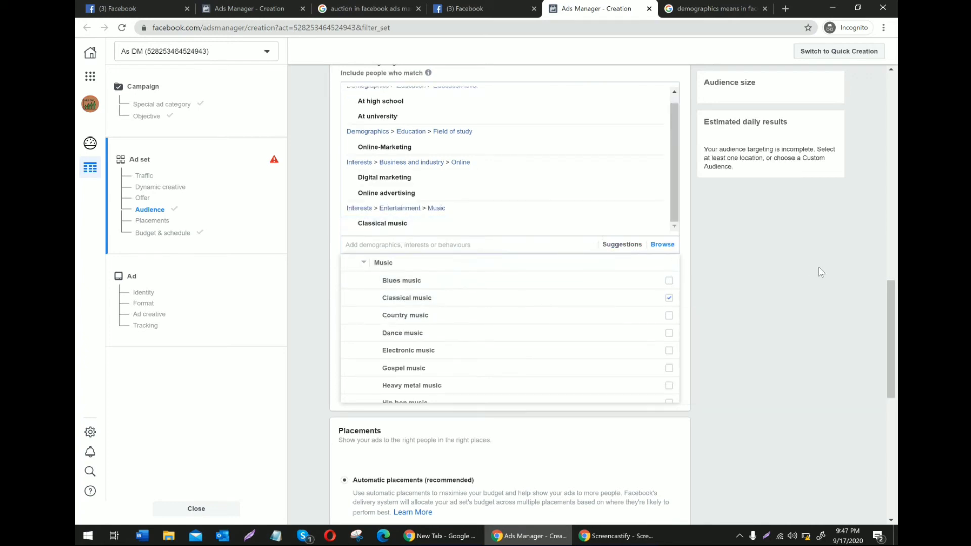
scroll(570, 325, "up", 3)
left_click(570, 325)
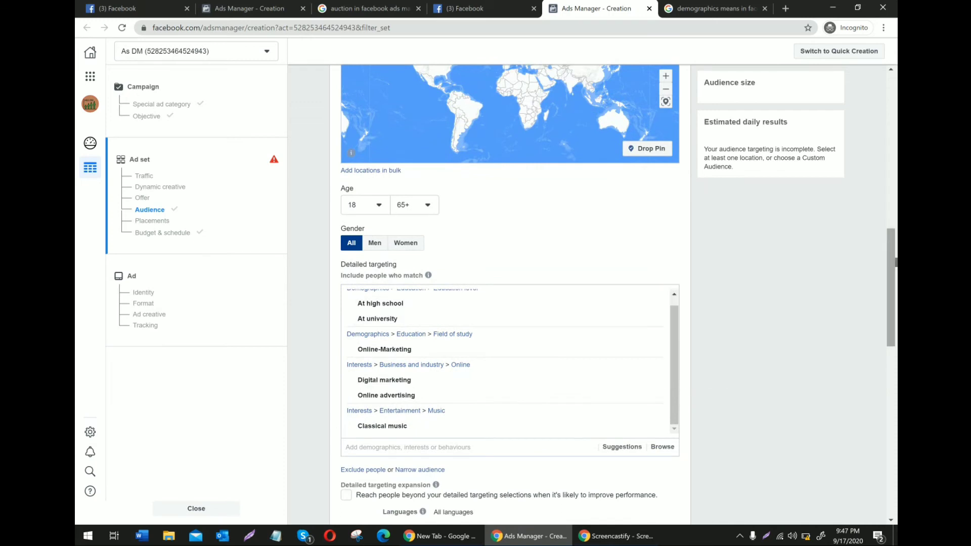
- Add Business Page admins to the detailed targeting from Behaviours > Digital activities > Facebook page admins and close the category list
scroll(570, 326, "down", 3)
scroll(622, 188, "down", 1)
left_click(662, 225)
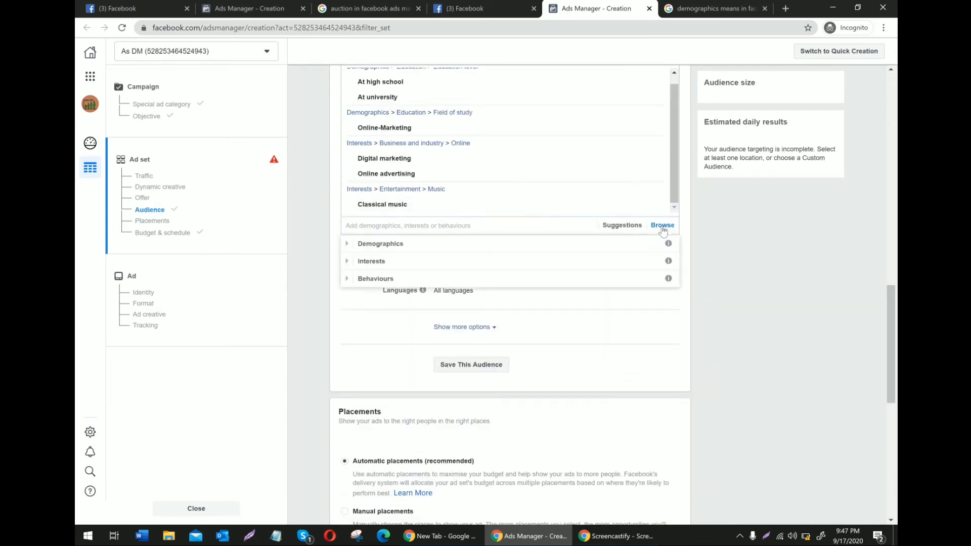
left_click(495, 280)
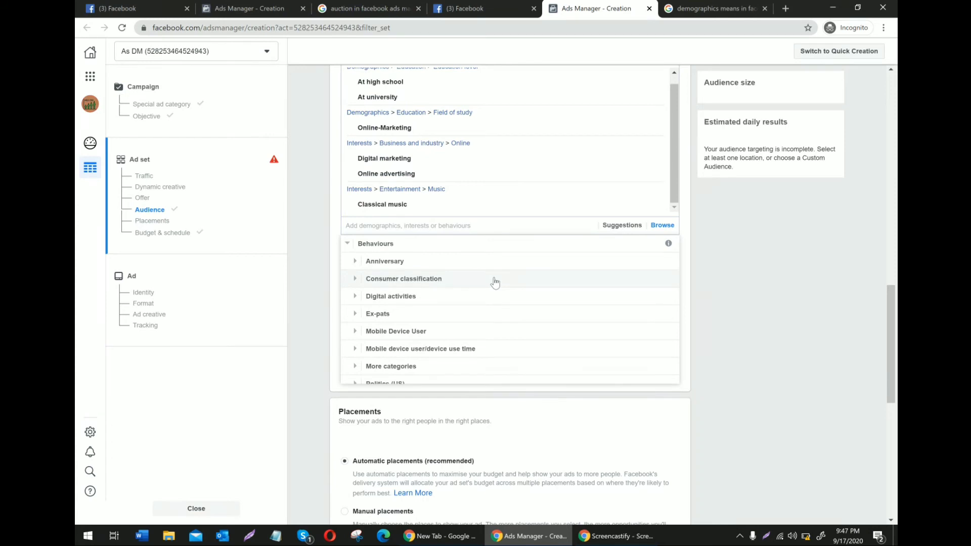
left_click(463, 298)
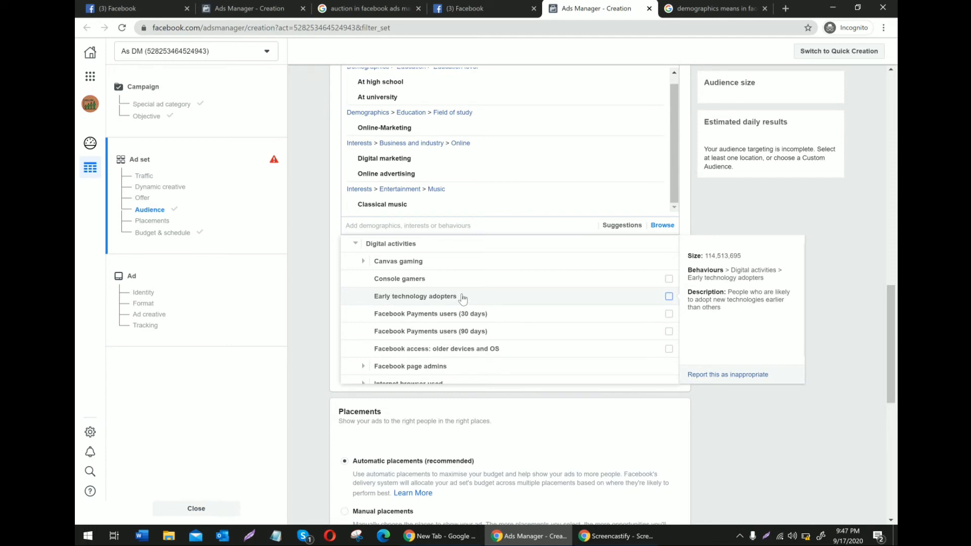
mouse_move(459, 347)
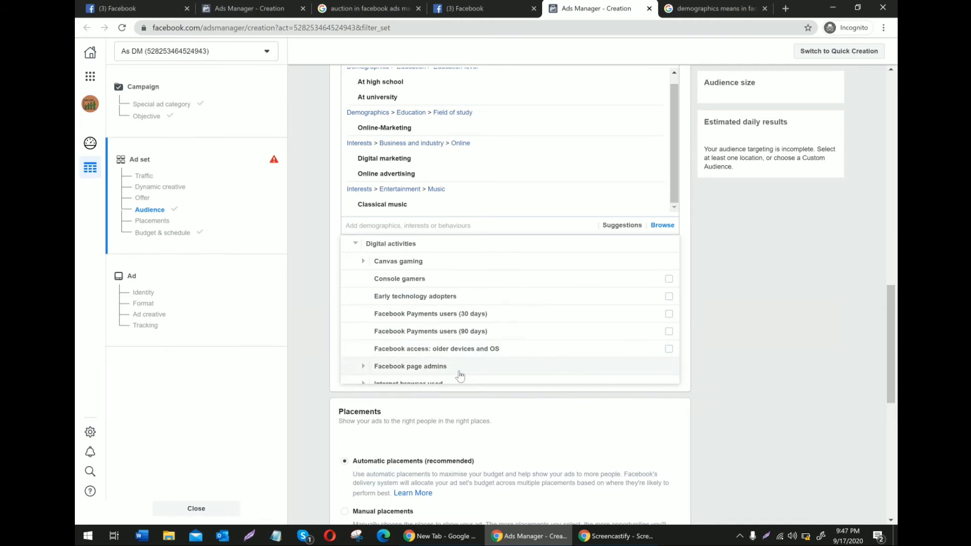
left_click(559, 368)
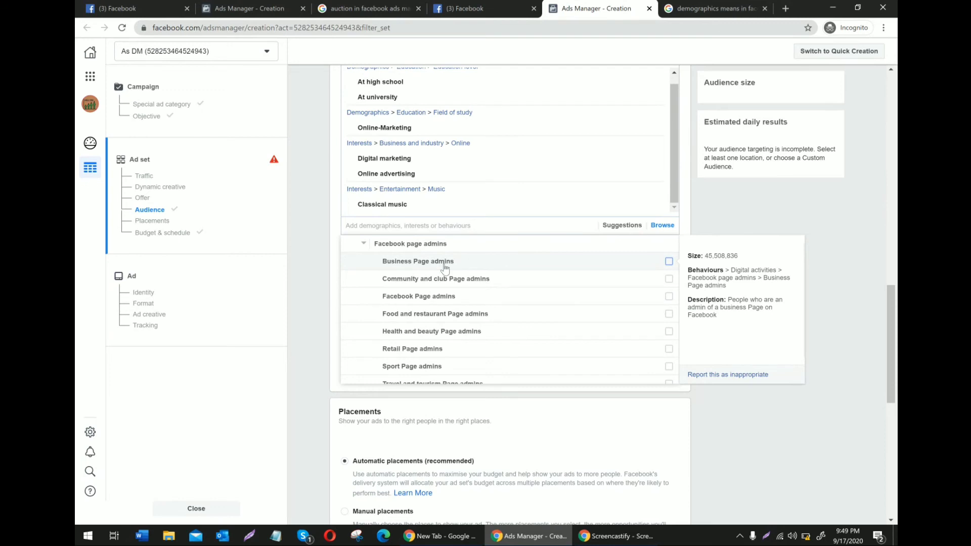
left_click(669, 262)
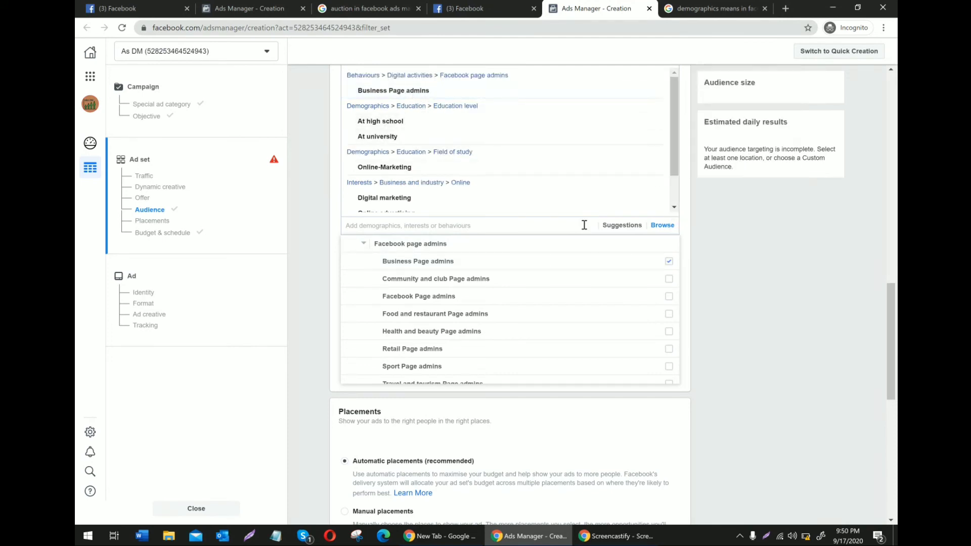
left_click(739, 230)
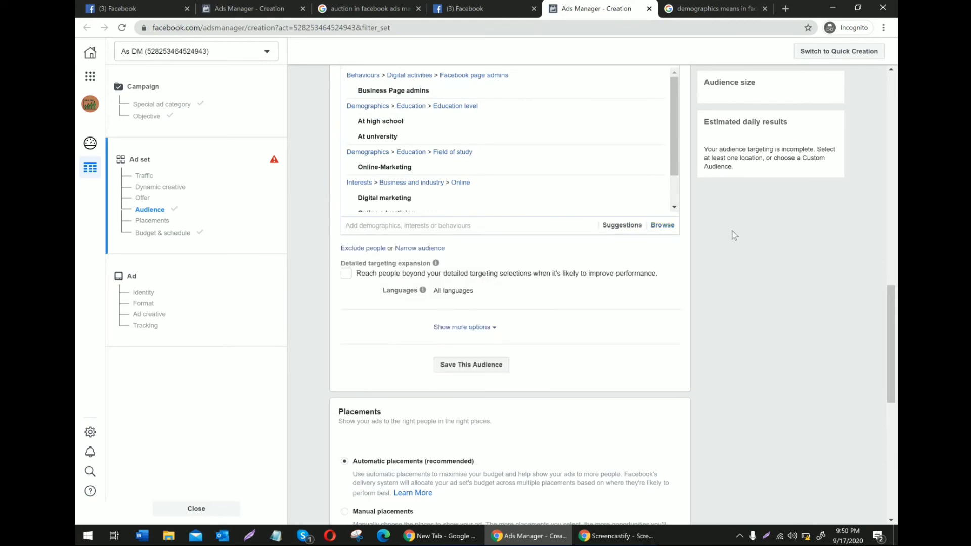
- Look at the top-level targeting categories once more and review the selected entries in the detailed targeting list
left_click(663, 226)
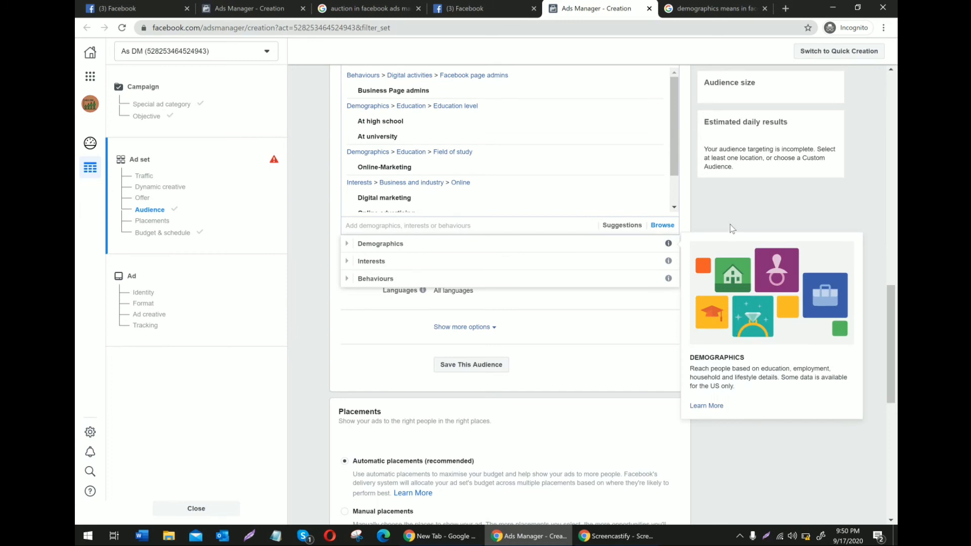
left_click(729, 206)
left_click(515, 227)
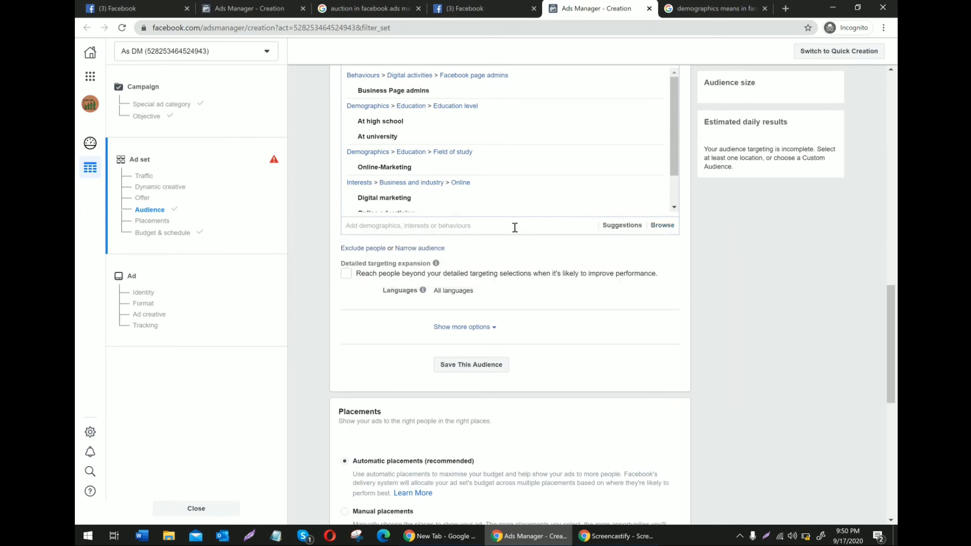
scroll(895, 374, "up", 3)
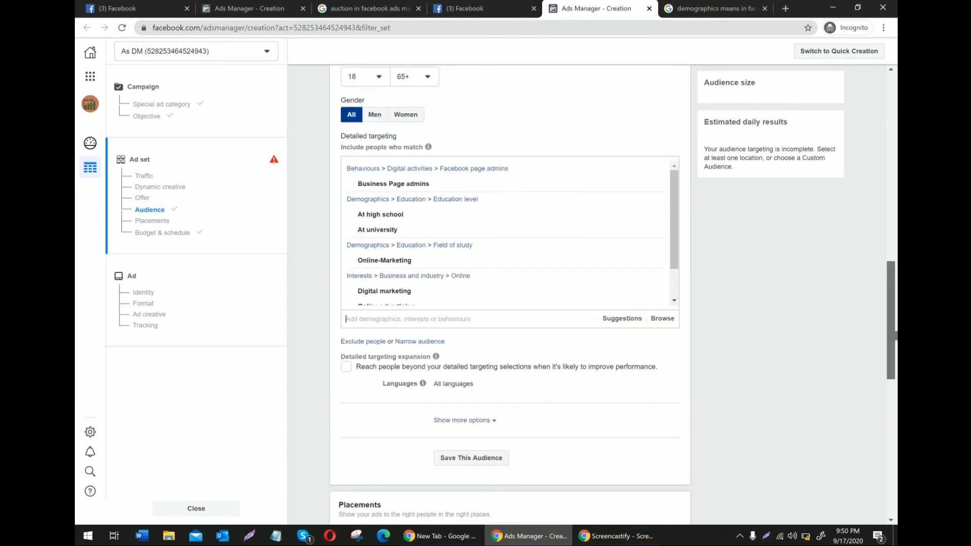
left_click_drag(679, 259, 679, 287)
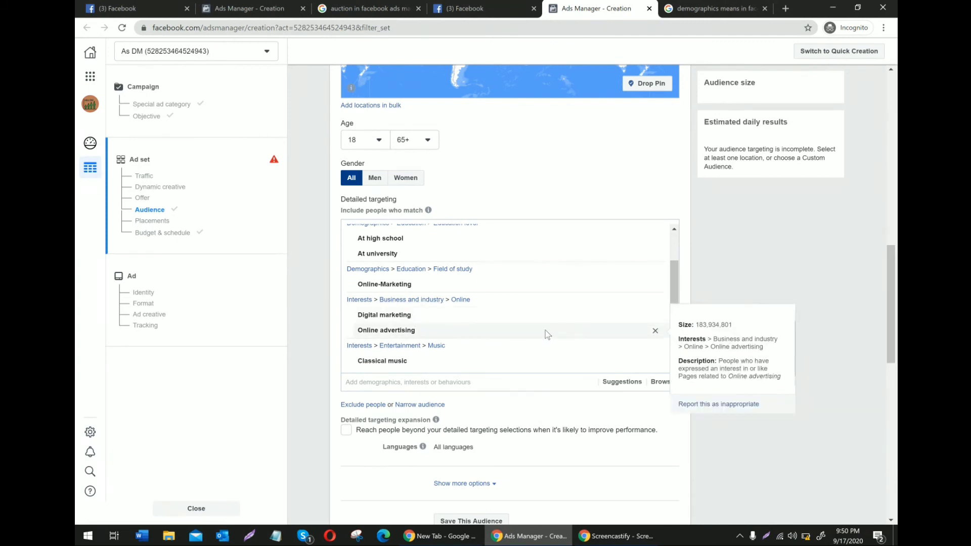
- Examine the audience details of the selected detailed targeting entries, including Online advertising, At high school, At university and Business Page admins
mouse_move(404, 322)
mouse_move(429, 335)
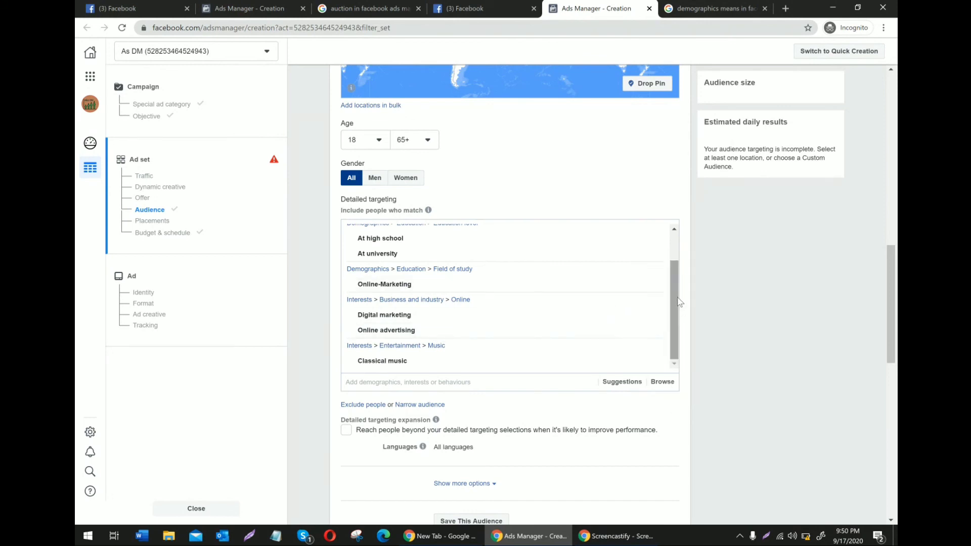
scroll(675, 302, "up", 2)
mouse_move(466, 275)
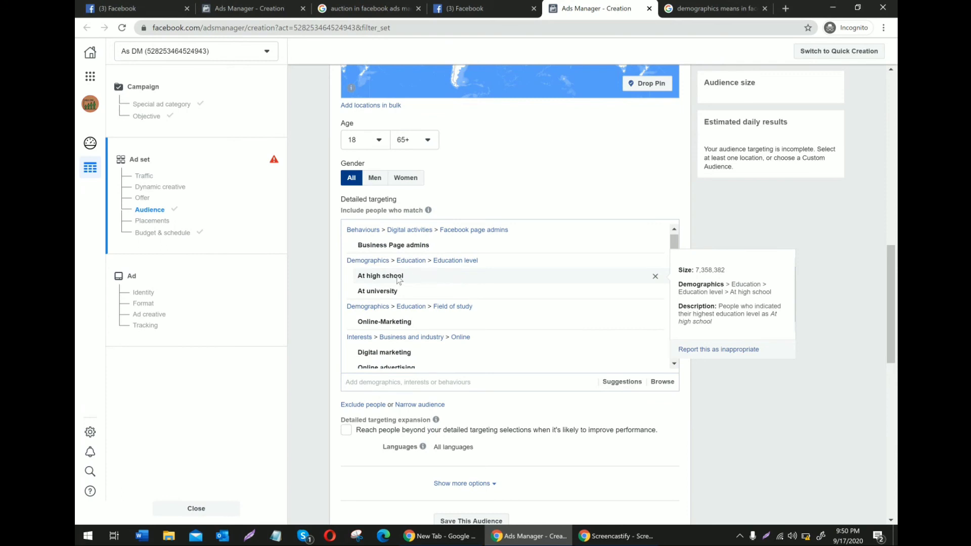
mouse_move(405, 292)
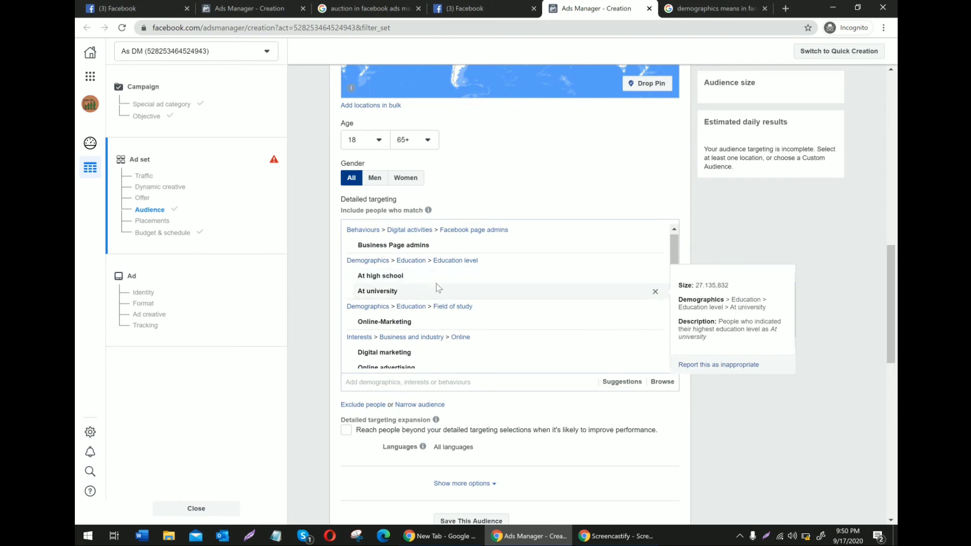
mouse_move(432, 247)
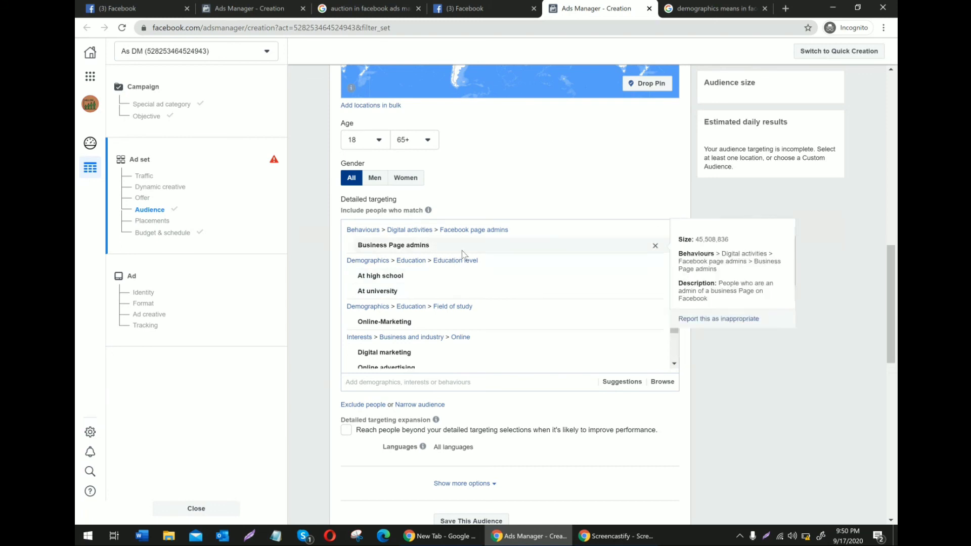
left_click_drag(710, 325, 706, 321)
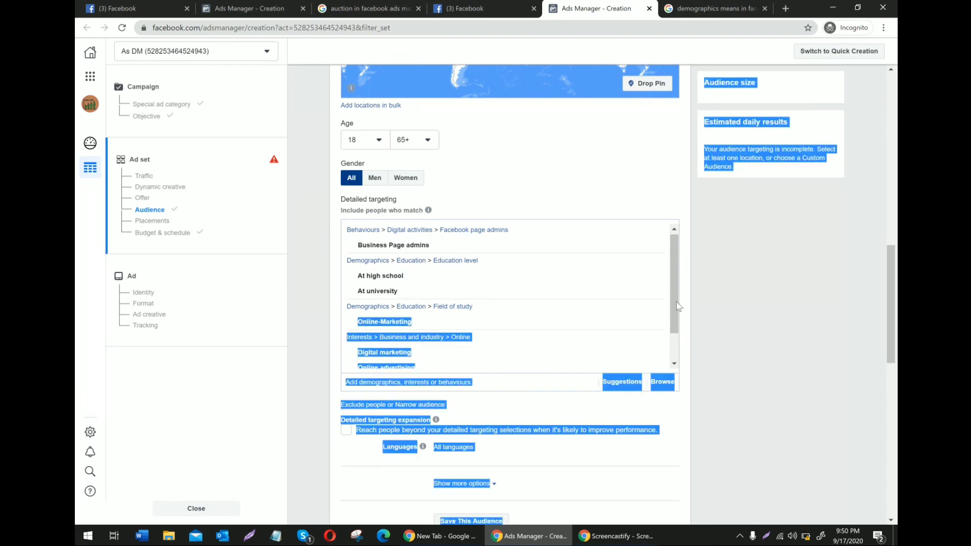
left_click_drag(673, 293, 676, 357)
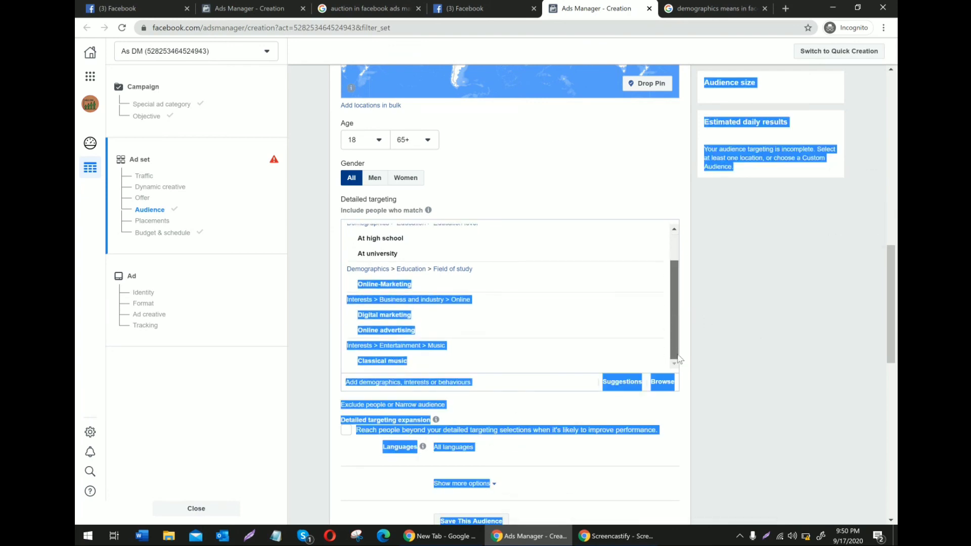
left_click(758, 416)
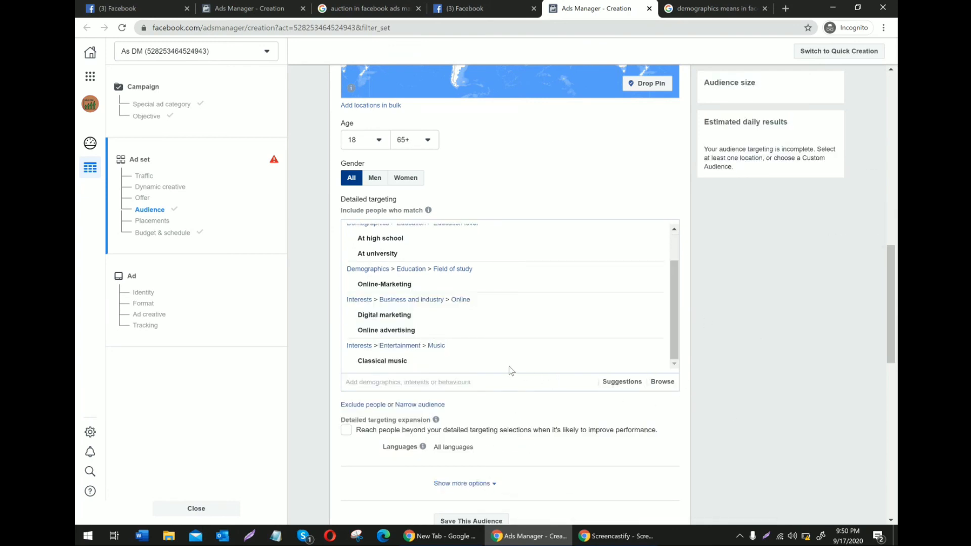
- Remove the Classical music interest from the detailed targeting and check the remaining entries
mouse_move(593, 358)
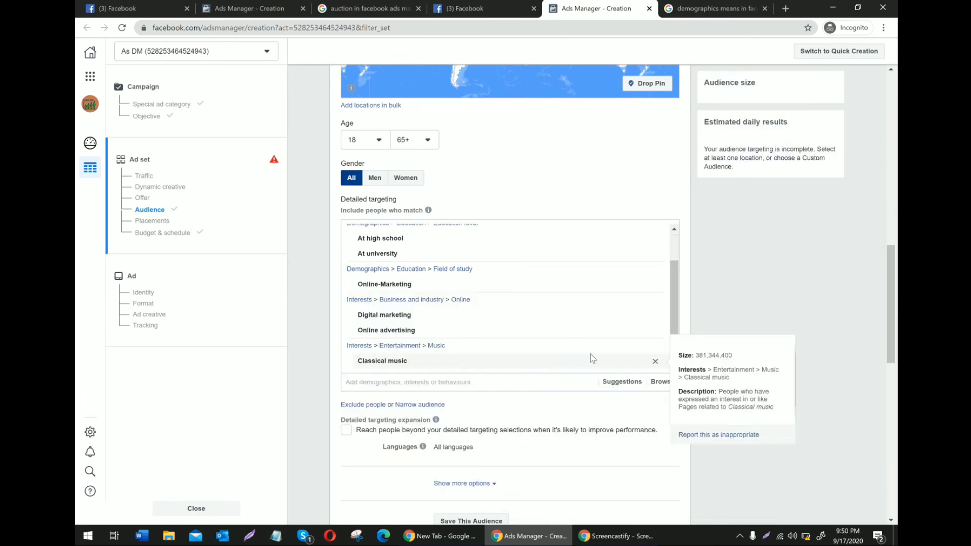
left_click(654, 362)
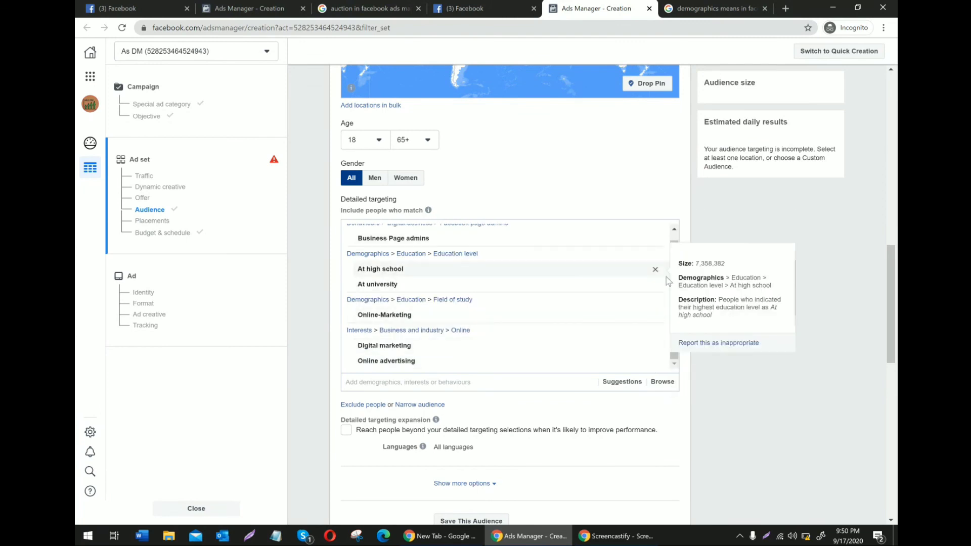
mouse_move(668, 280)
scroll(672, 251, "up", 1)
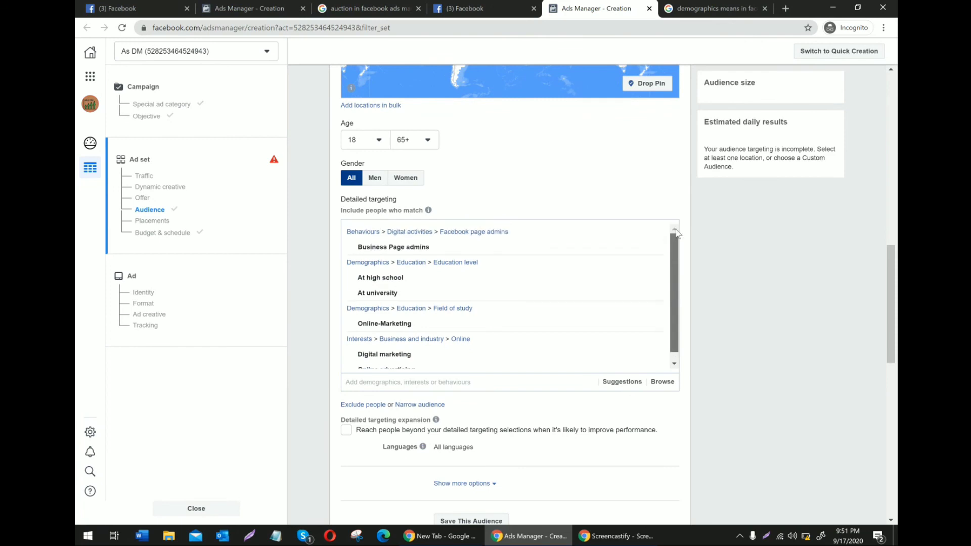